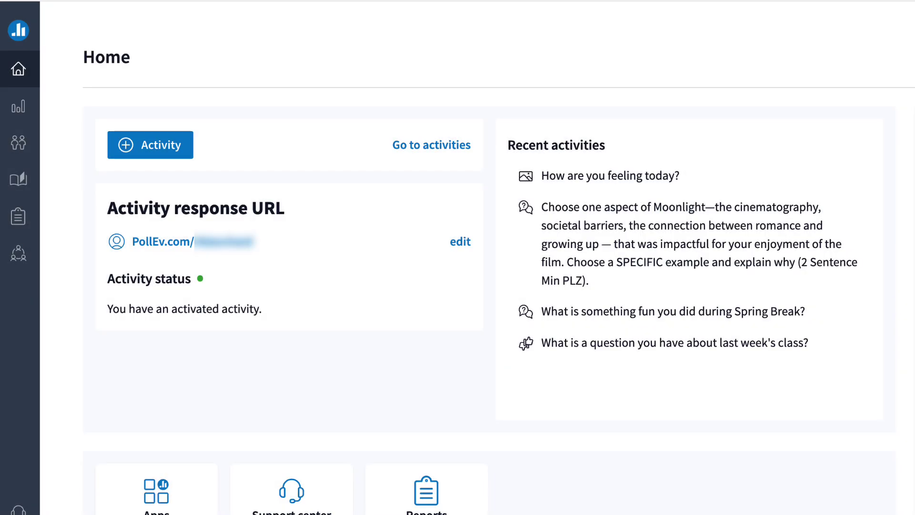
# Start a new activity, preview each type from Word cloud to Competition, then pick Multiple choice.
pyautogui.click(19, 110)
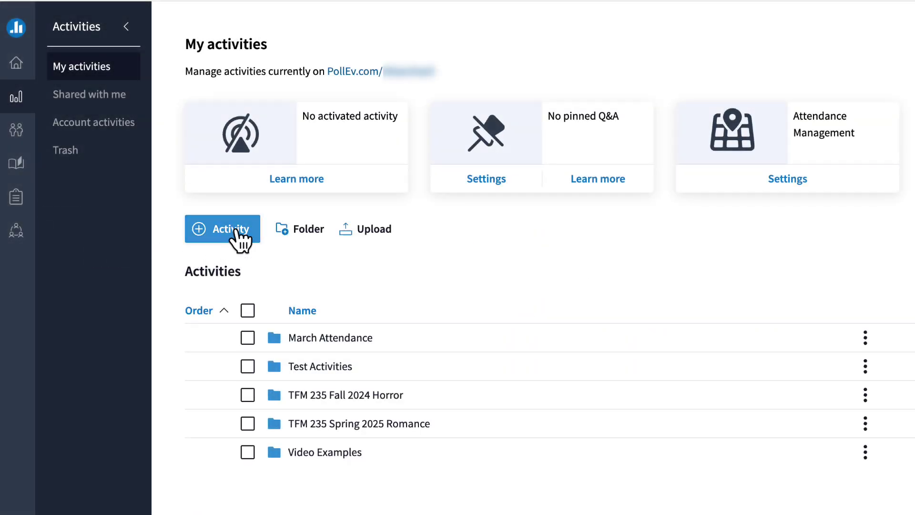
pyautogui.click(234, 230)
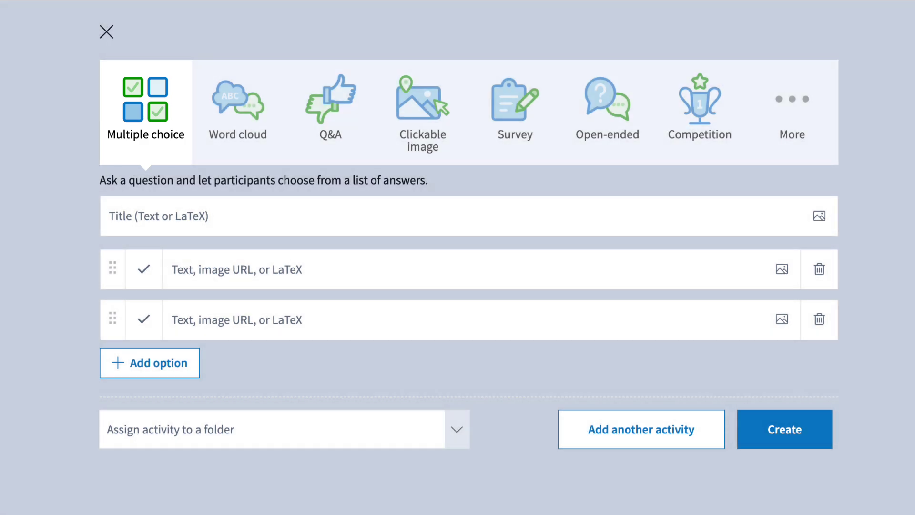
pyautogui.click(237, 110)
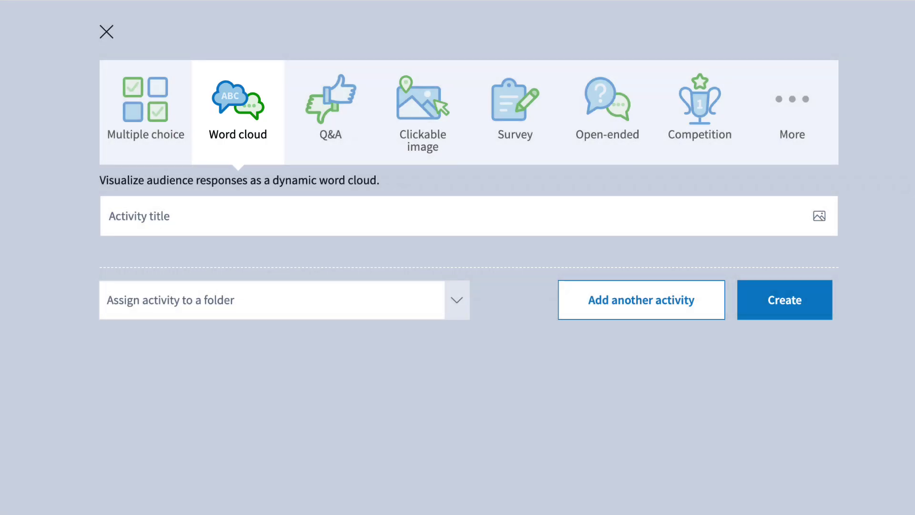
pyautogui.click(330, 109)
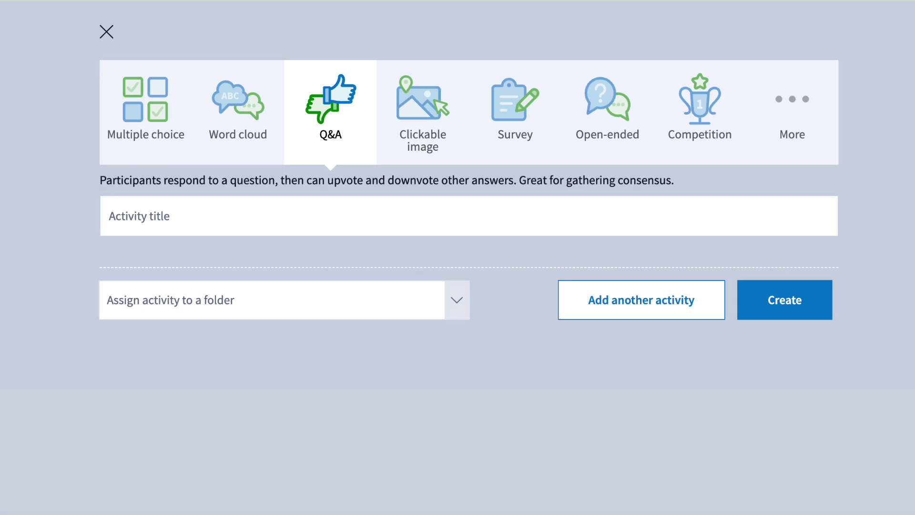
pyautogui.click(422, 110)
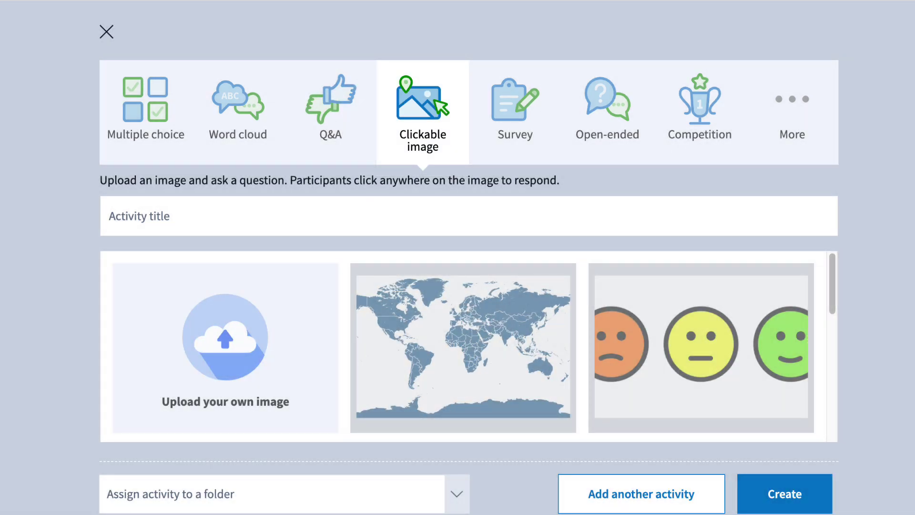
pyautogui.click(515, 110)
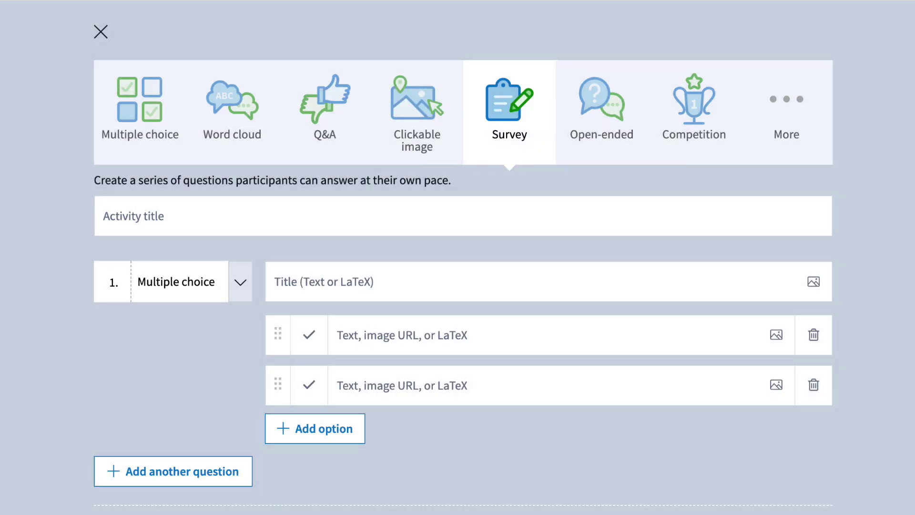
pyautogui.click(601, 109)
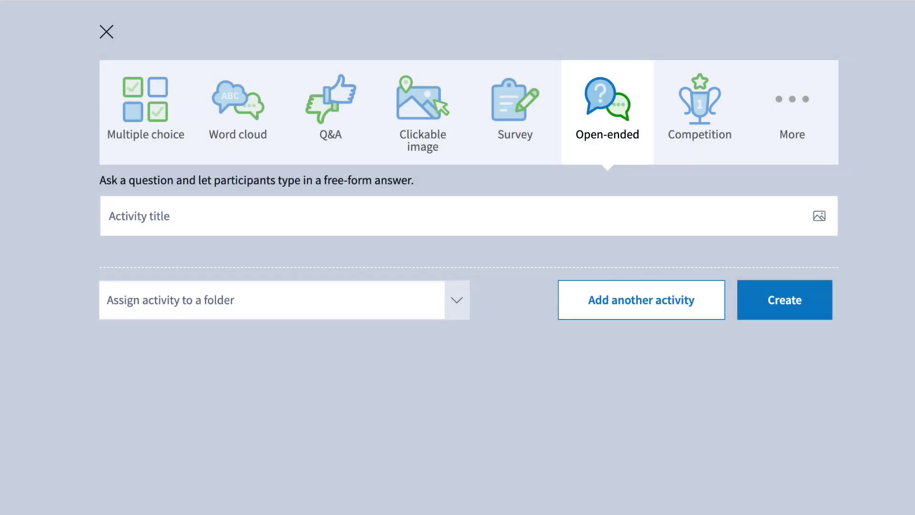
pyautogui.click(699, 109)
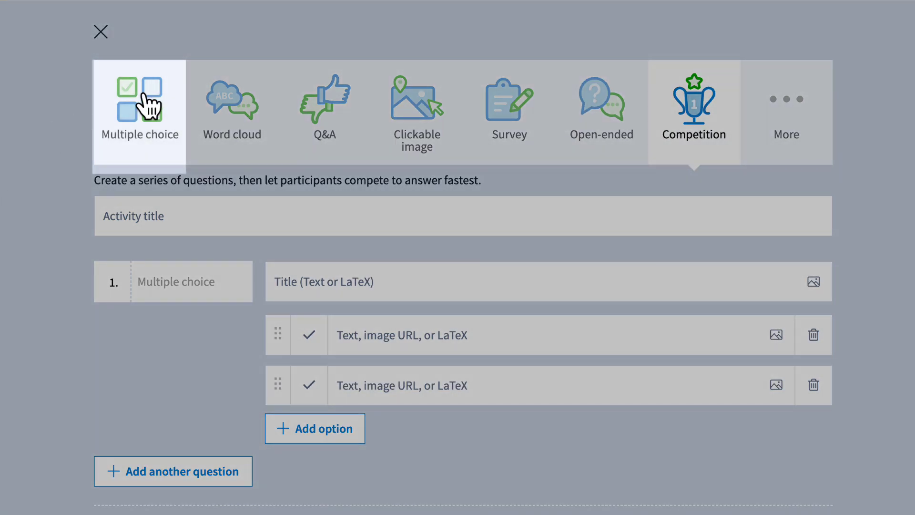
pyautogui.click(147, 103)
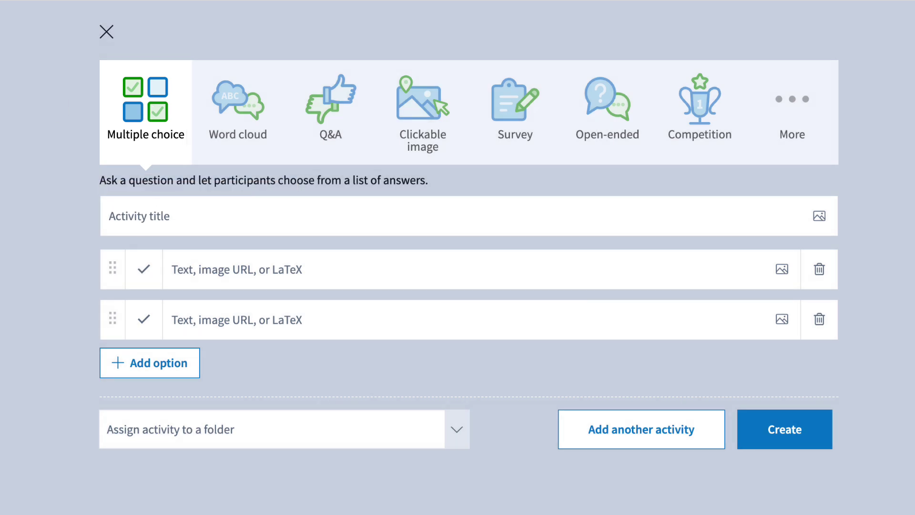
# Create the poll 'What is SDSU best known for?' with All of the above correct, filed in Ice breaker Questions.
pyautogui.click(105, 215)
pyautogui.write('What is SDSU best known for?')
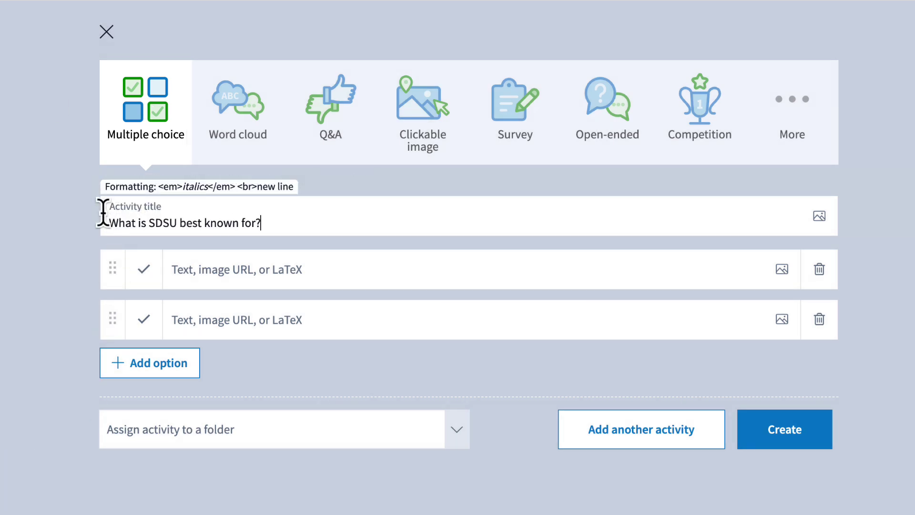
pyautogui.click(228, 281)
pyautogui.write('Great weather')
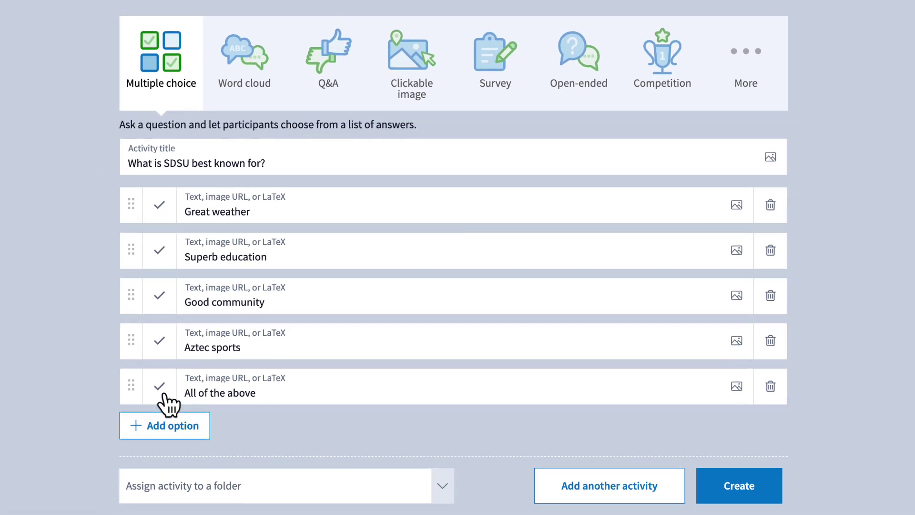
pyautogui.click(162, 381)
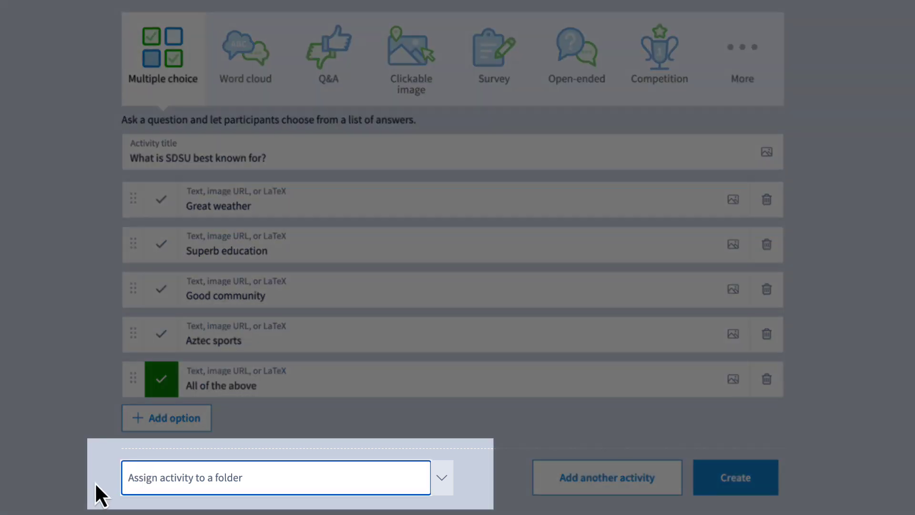
pyautogui.write('Ice breaker Questions')
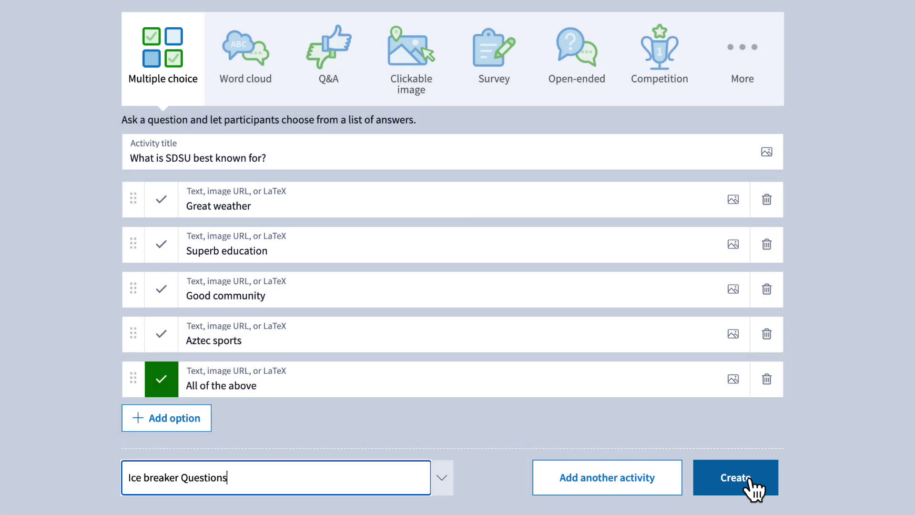
pyautogui.click(748, 479)
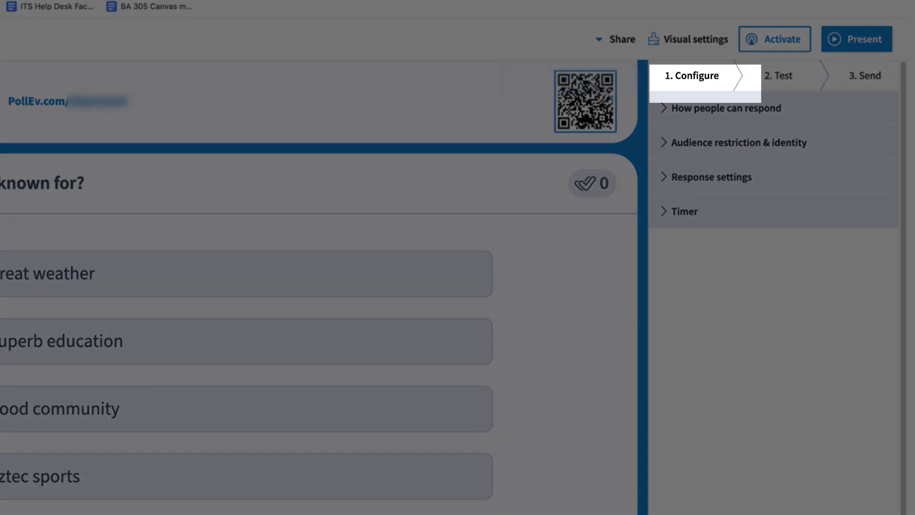
# Expand Audience restriction & identity, Response settings and Timer in the Configure panel.
pyautogui.click(704, 152)
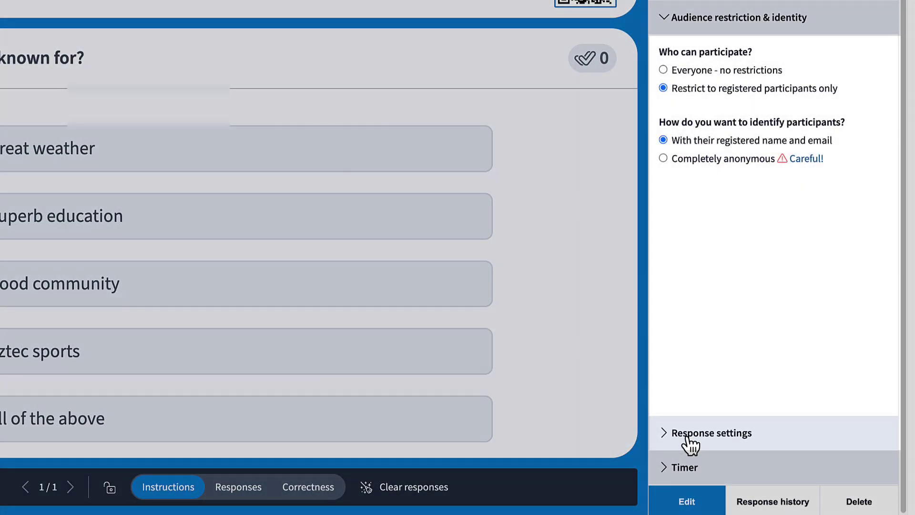
pyautogui.click(689, 443)
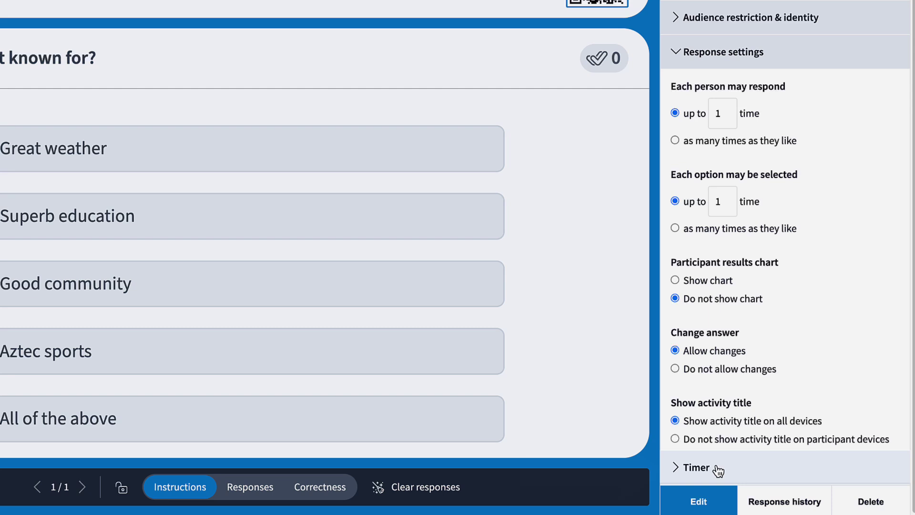
pyautogui.click(715, 467)
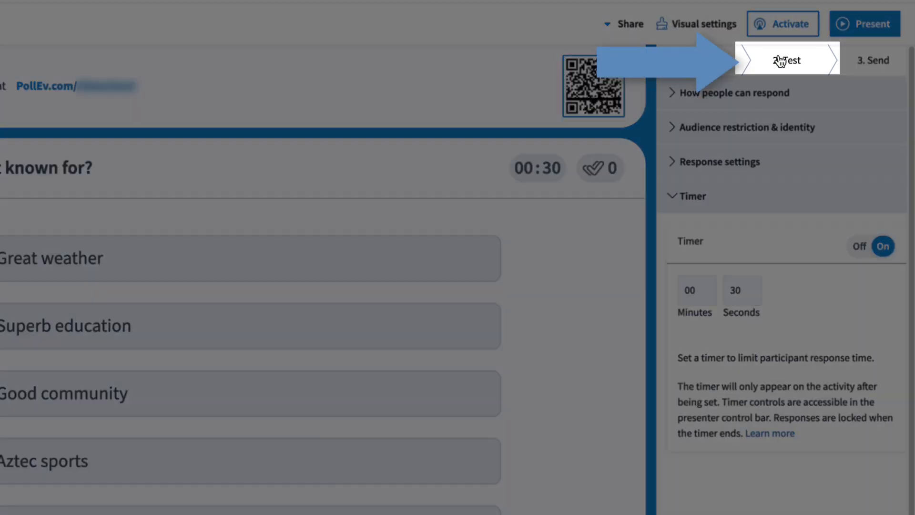
# Activate the poll in Test and submit a test vote for All of the above.
pyautogui.click(779, 61)
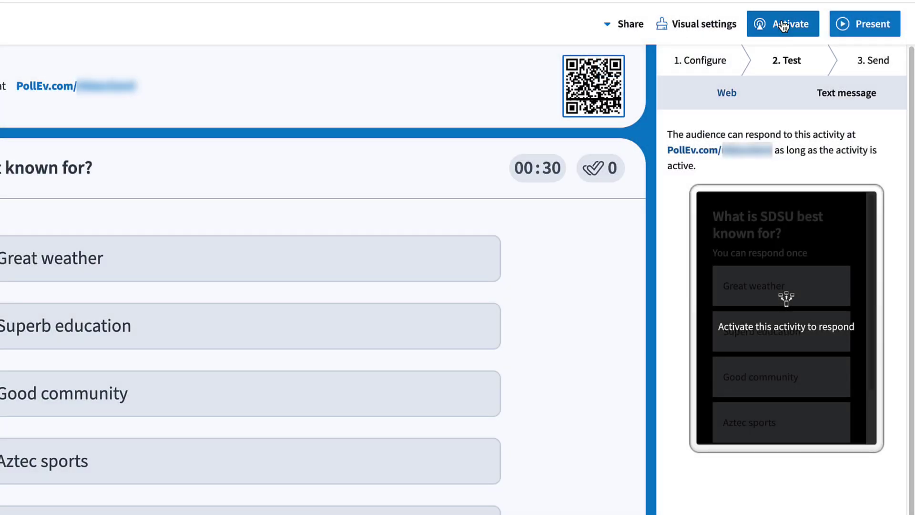
pyautogui.click(783, 26)
pyautogui.scroll(-2, 703, 375)
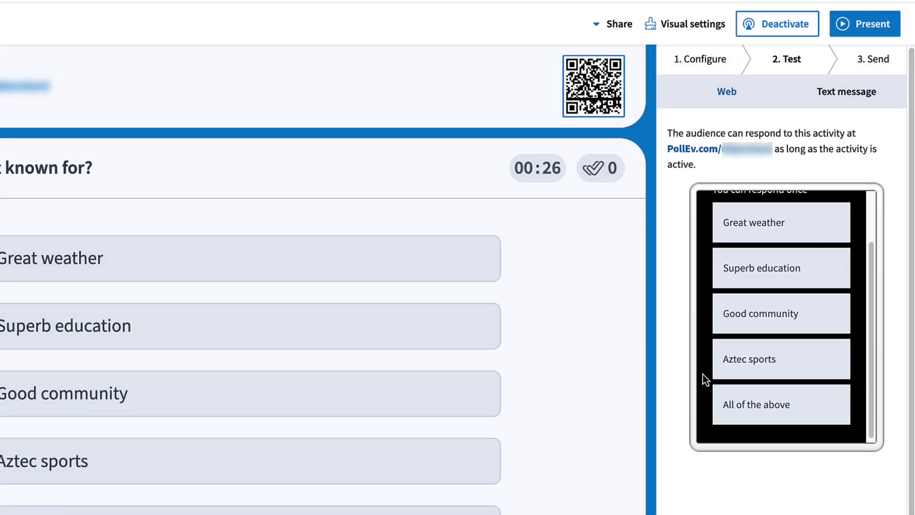
pyautogui.click(788, 408)
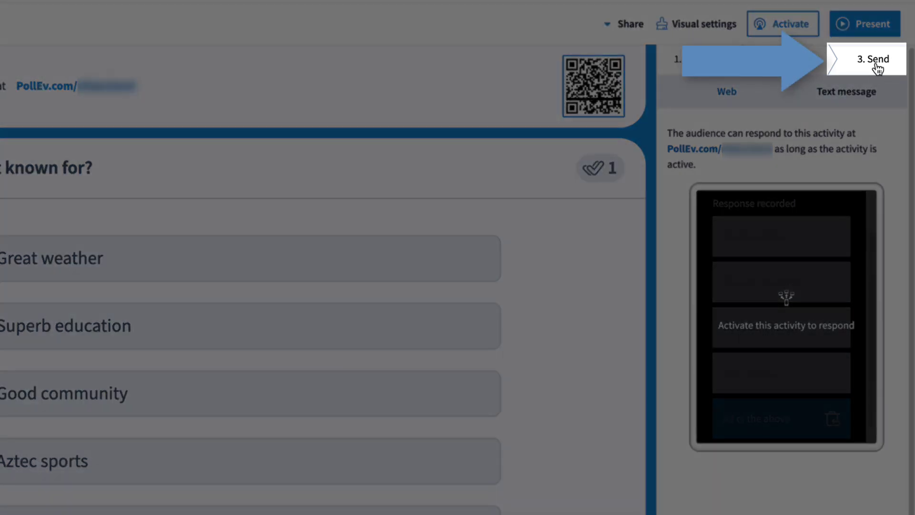
# Show the poll's Share and embed options in the Send step.
pyautogui.click(876, 67)
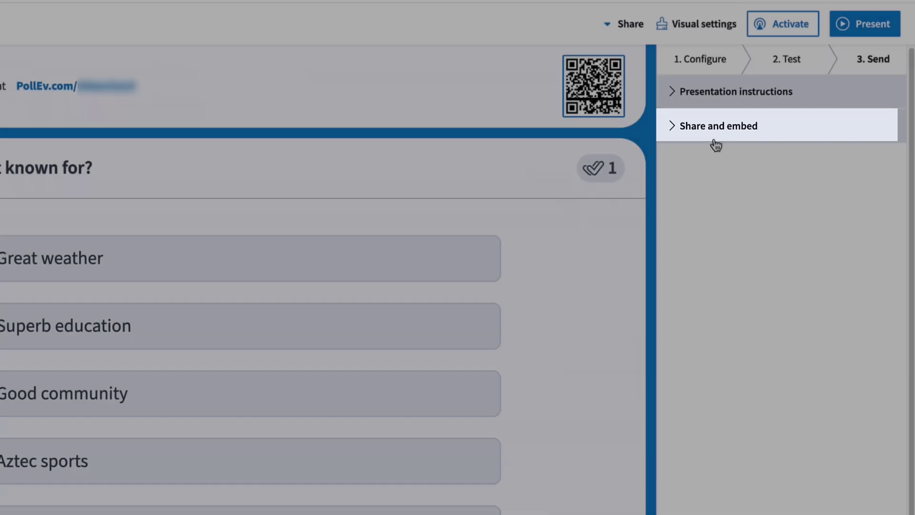
pyautogui.click(714, 137)
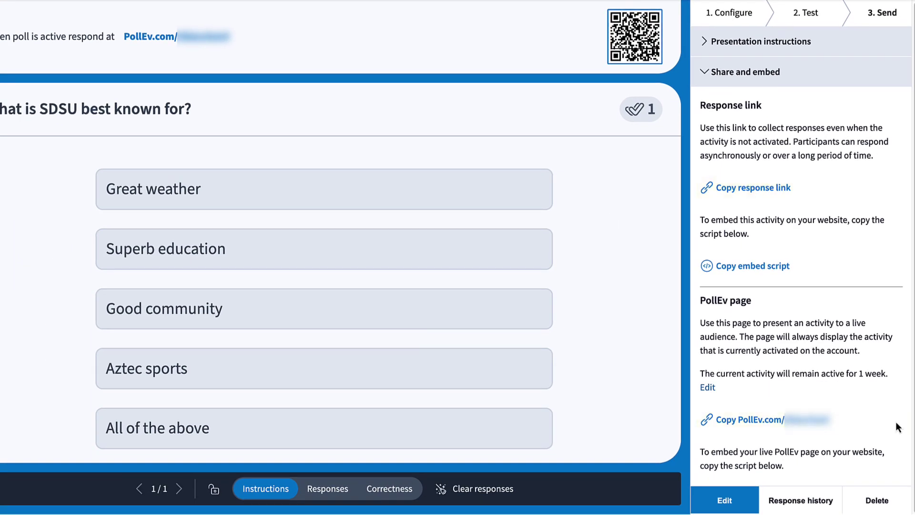
pyautogui.scroll(-5, 886, 388)
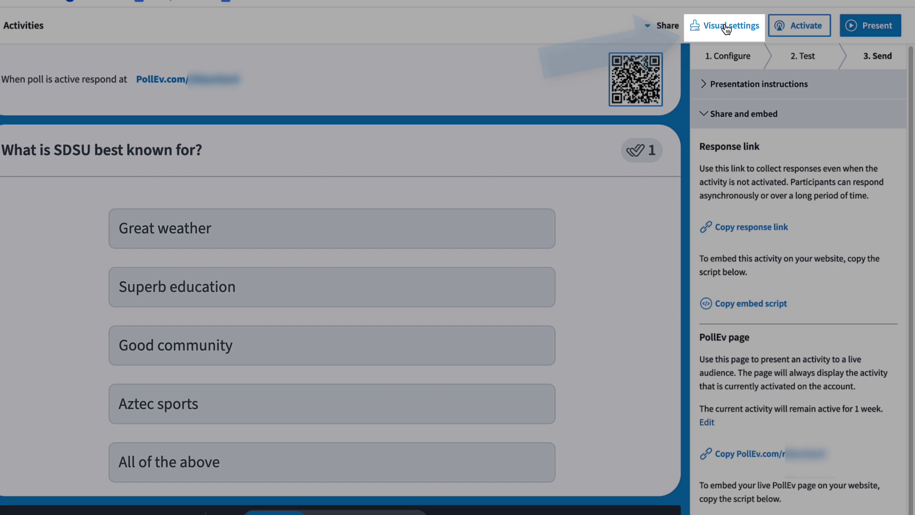
pyautogui.click(732, 25)
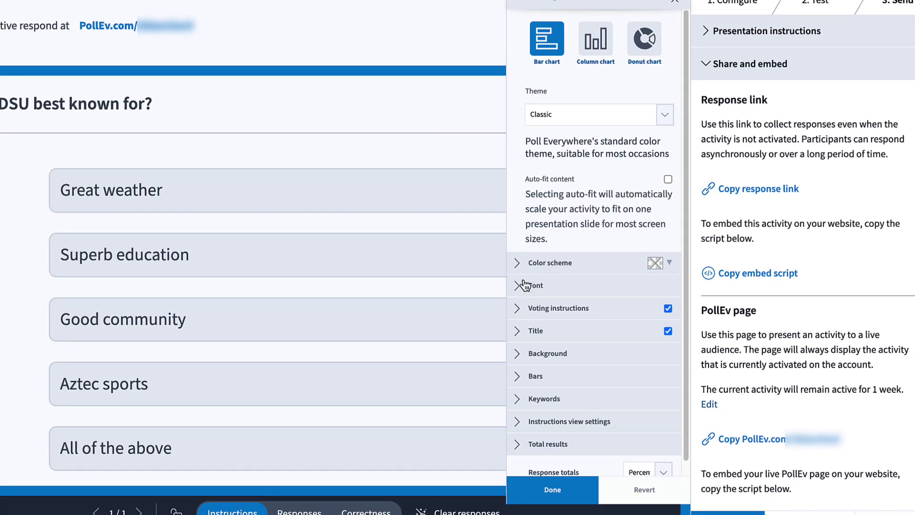
pyautogui.click(519, 265)
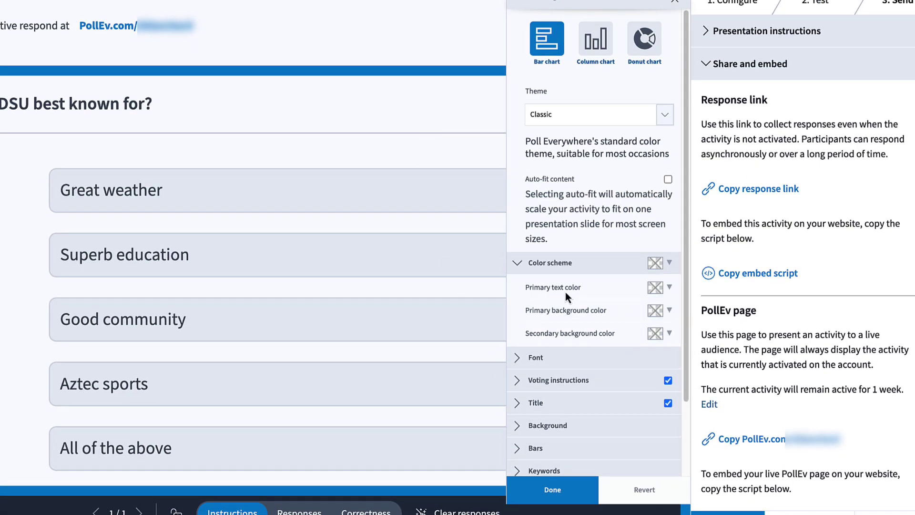
pyautogui.click(659, 291)
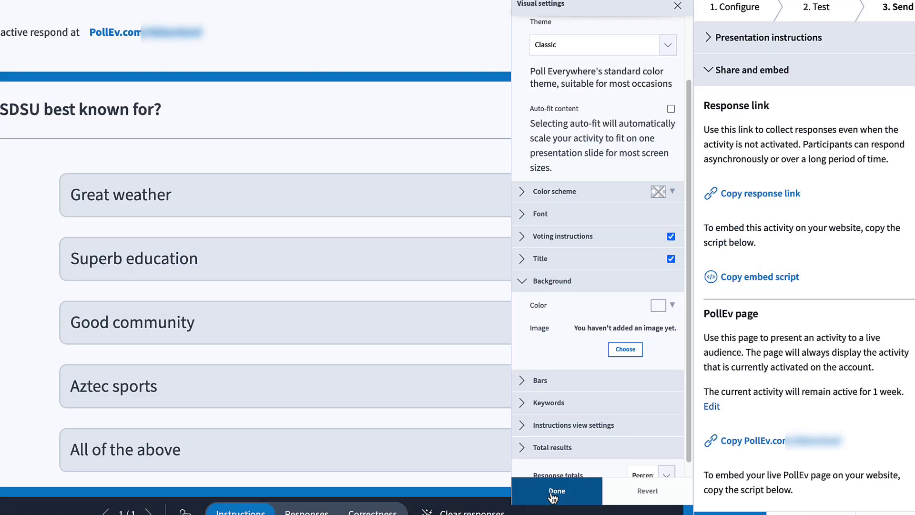
pyautogui.click(555, 495)
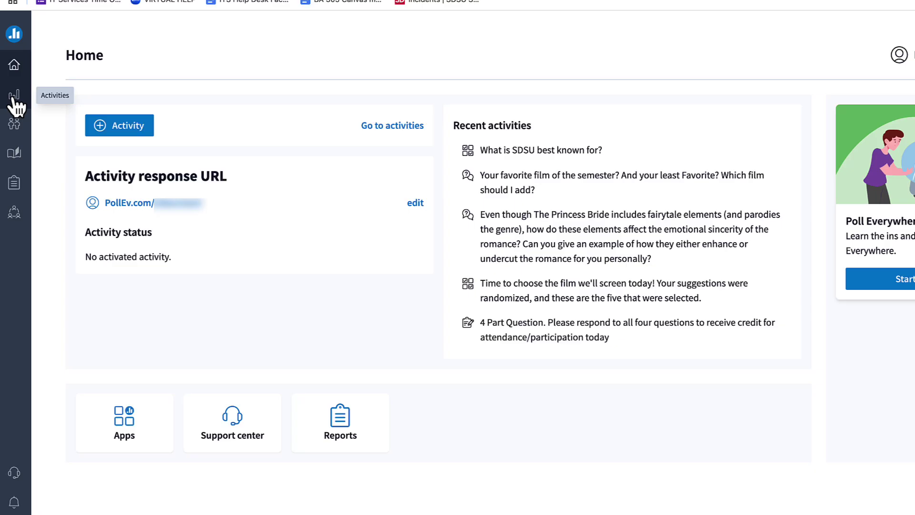
# Open the March 4th - Module 5 activity from the March Attendance folder and activate it.
pyautogui.click(15, 101)
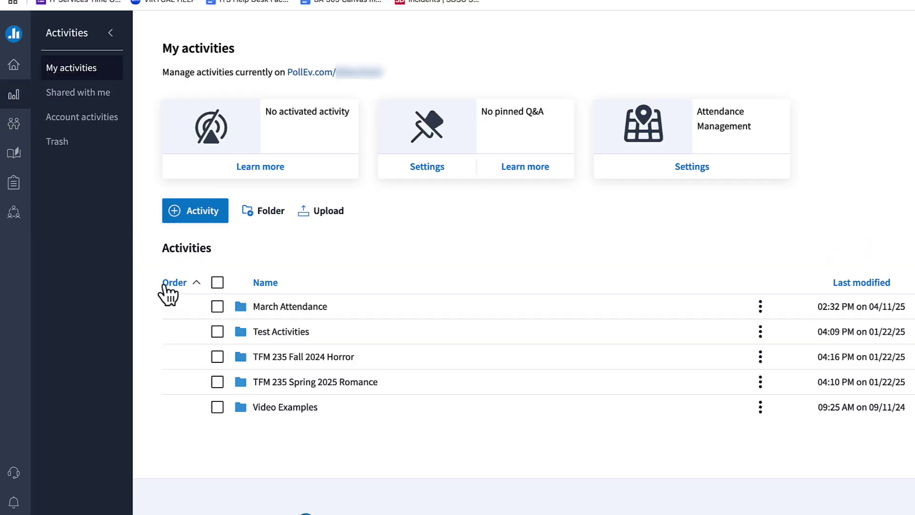
pyautogui.click(286, 307)
pyautogui.click(336, 307)
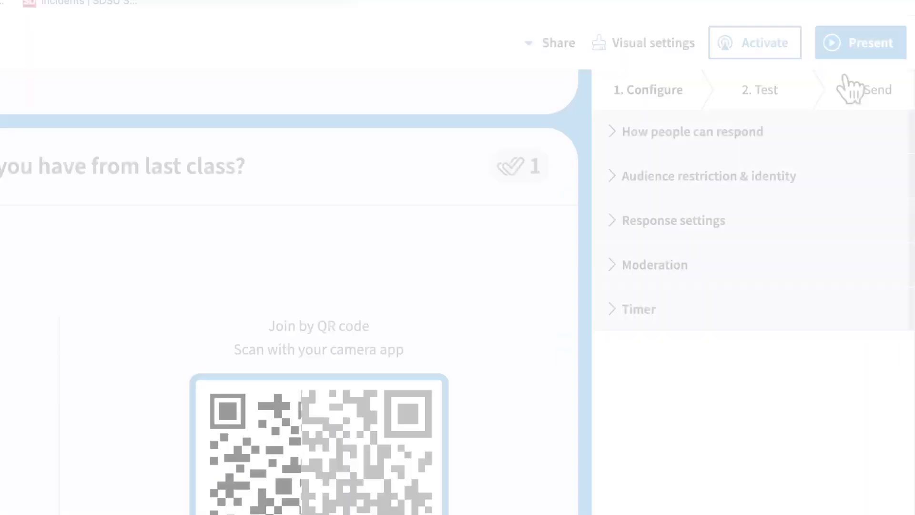
pyautogui.click(752, 44)
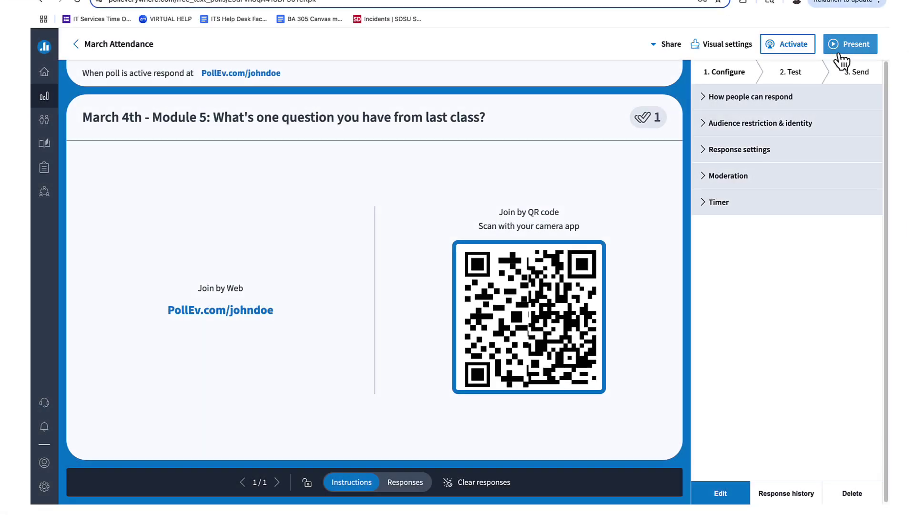
# Present March 4th - Module 5 full screen, reveal its responses, and lock it against new responses.
pyautogui.click(873, 32)
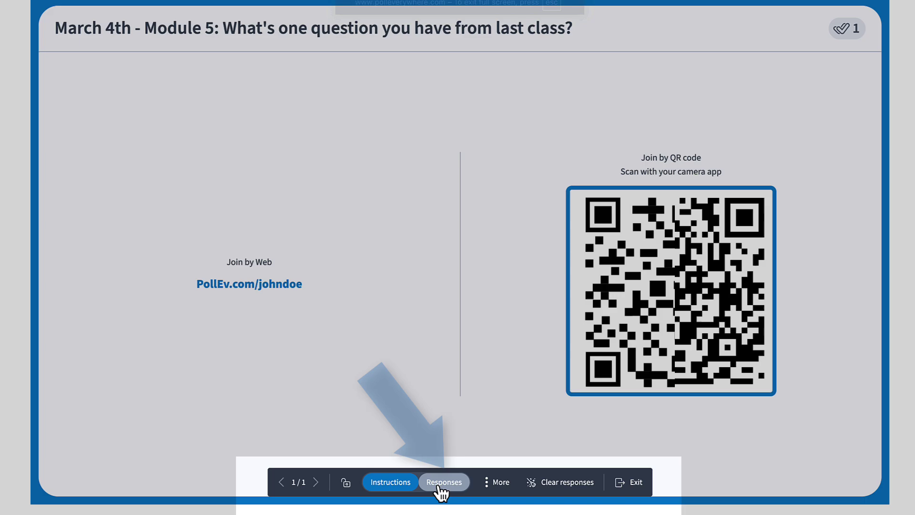
pyautogui.click(438, 490)
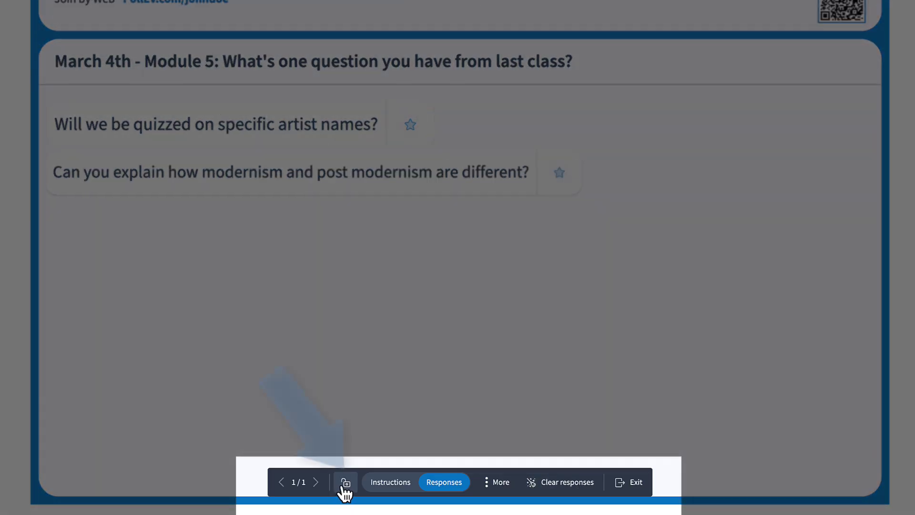
pyautogui.click(344, 486)
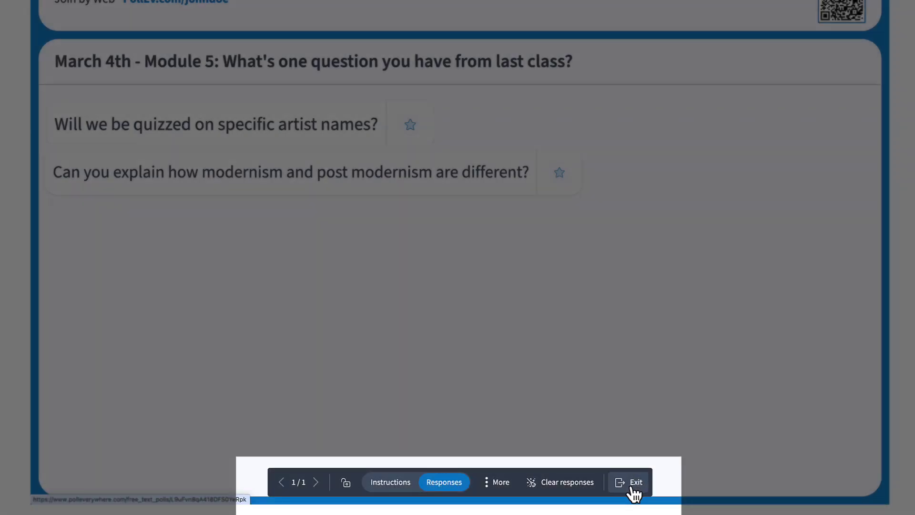
pyautogui.press('Escape')
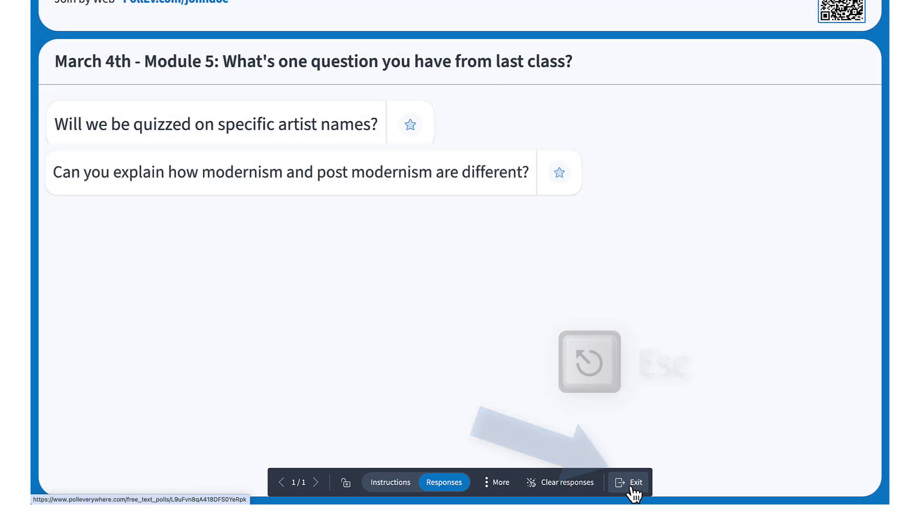
# Exit the presentation, activate then deactivate the poll, and view its Response history.
pyautogui.click(633, 487)
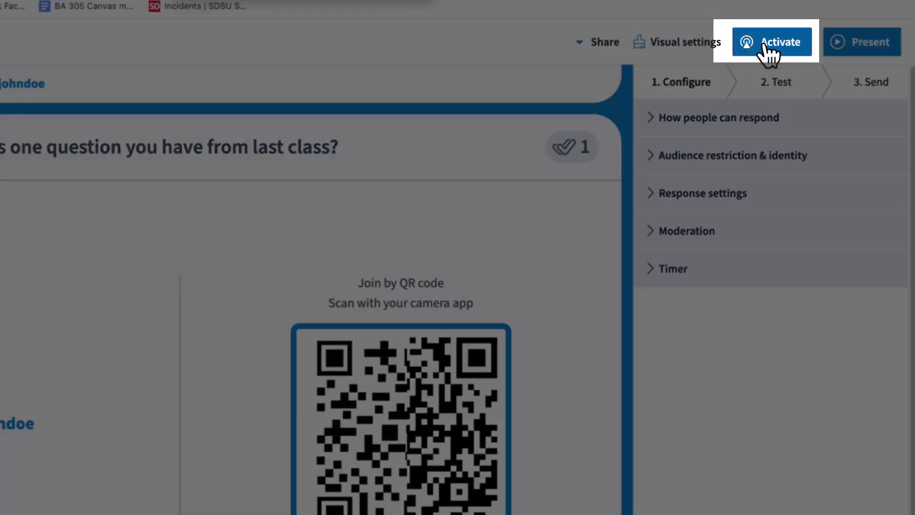
pyautogui.click(764, 44)
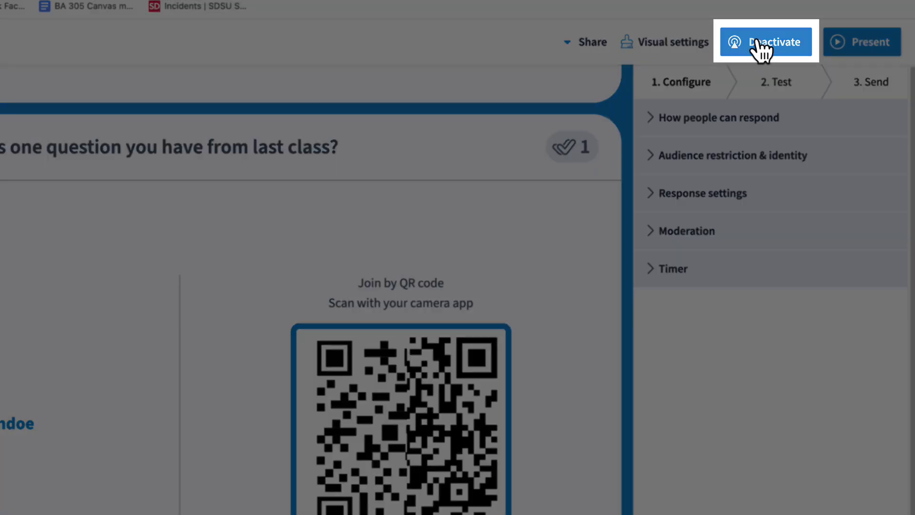
pyautogui.click(759, 45)
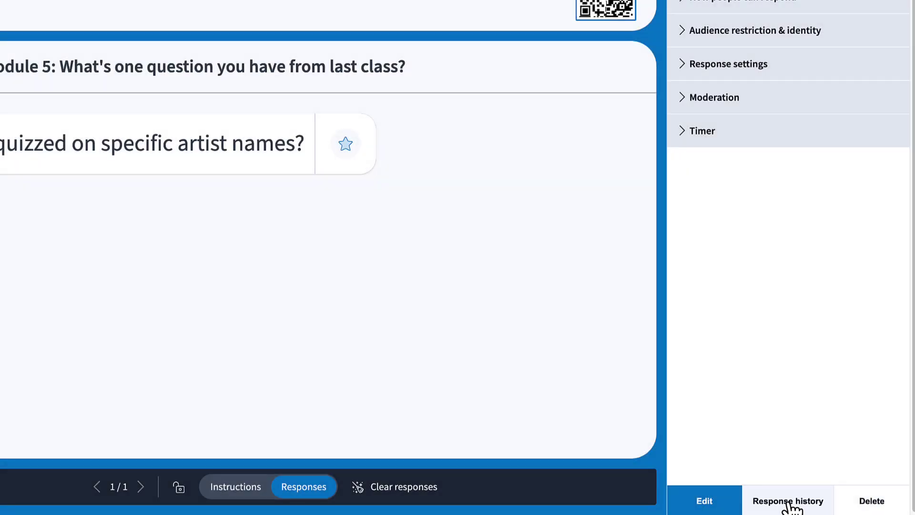
pyautogui.click(789, 501)
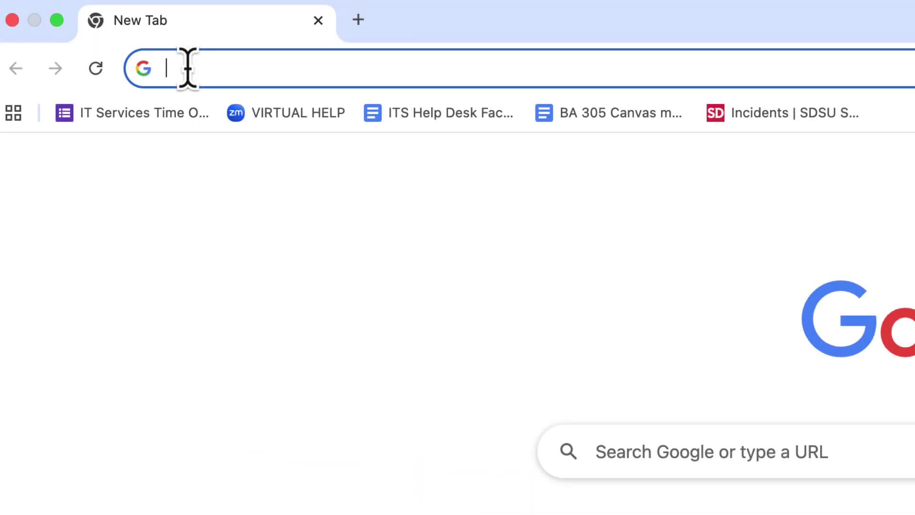
# Load polleverywhere.com and visit the Poll Everywhere 1.0 Integrations page under Resources.
pyautogui.write('https://www.polleverywhere.com/')
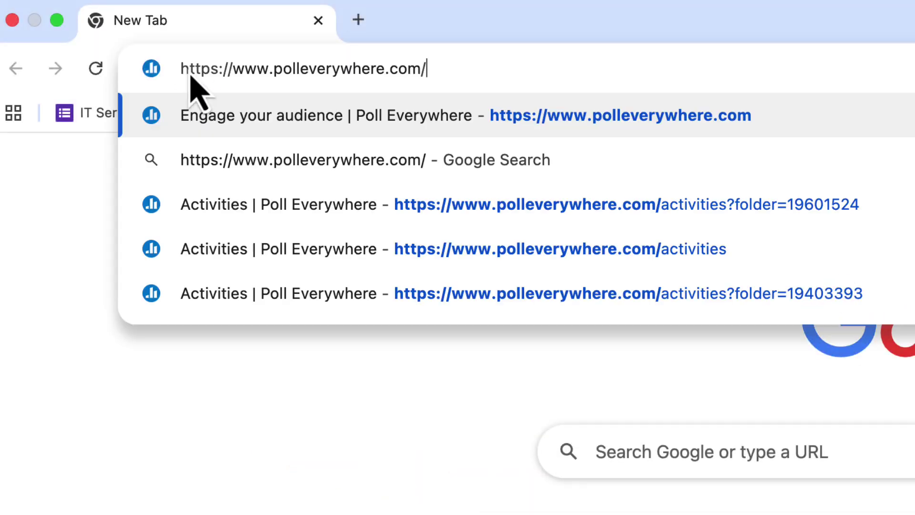
pyautogui.press('Return')
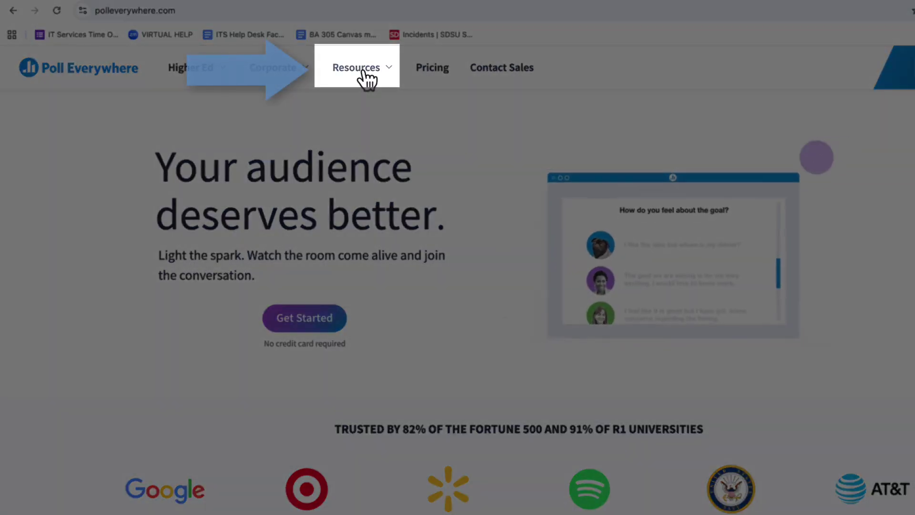
pyautogui.click(362, 69)
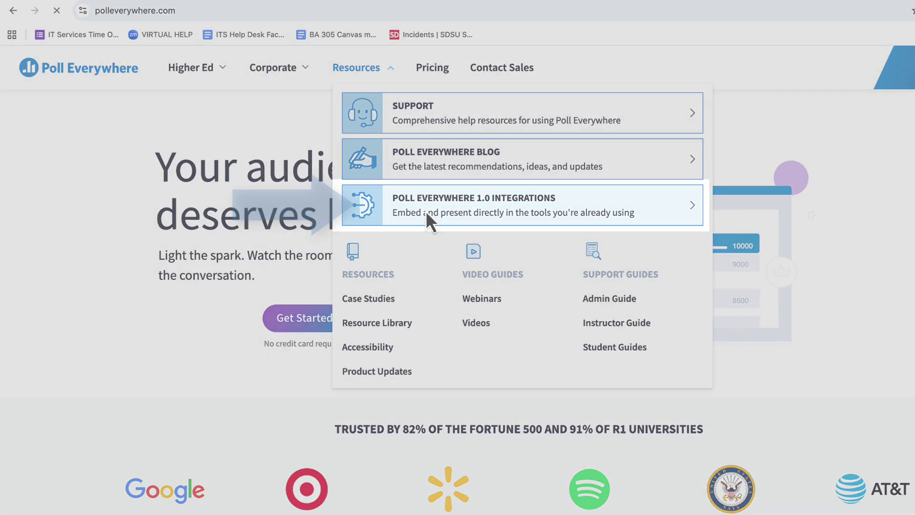
pyautogui.click(427, 215)
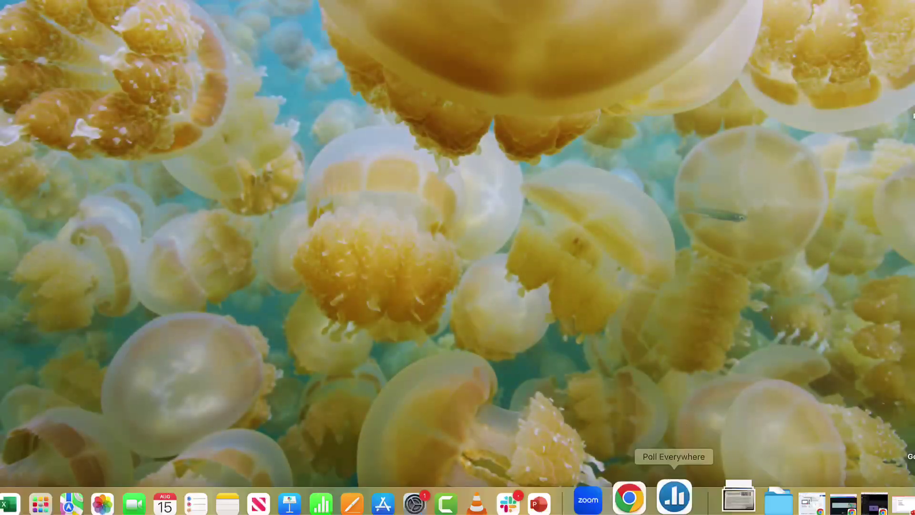
# Sign in to the Poll Everywhere desktop app and authorize it for the account.
pyautogui.click(682, 497)
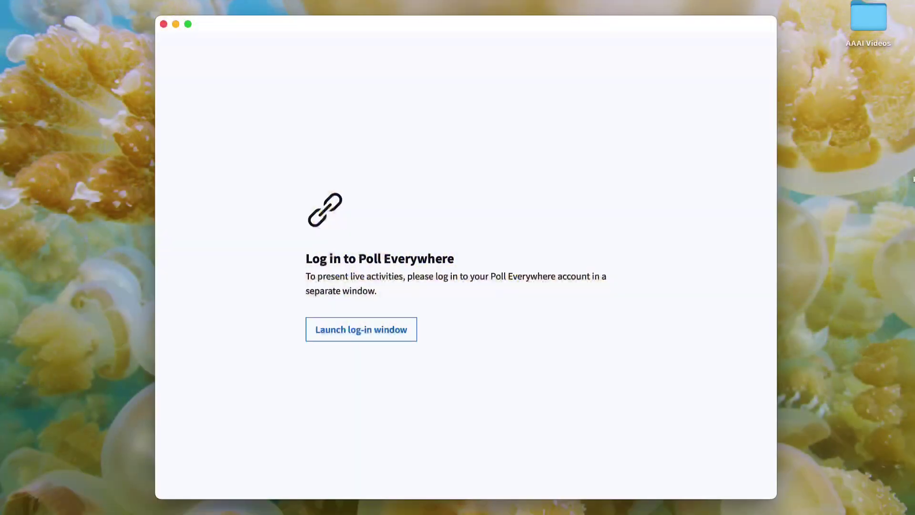
pyautogui.click(369, 336)
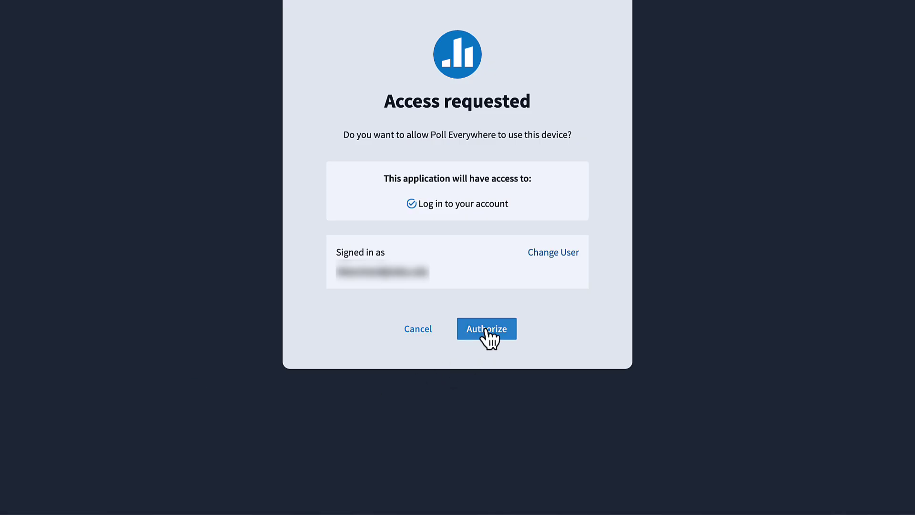
pyautogui.click(485, 330)
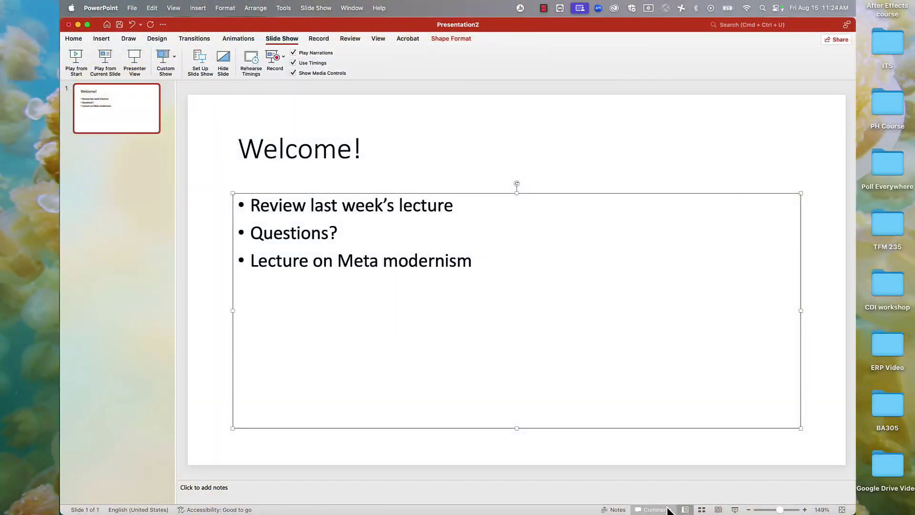
# Select My Favorite SDSU Legend in the Poll Everywhere app and choose Insert slides.
pyautogui.click(643, 505)
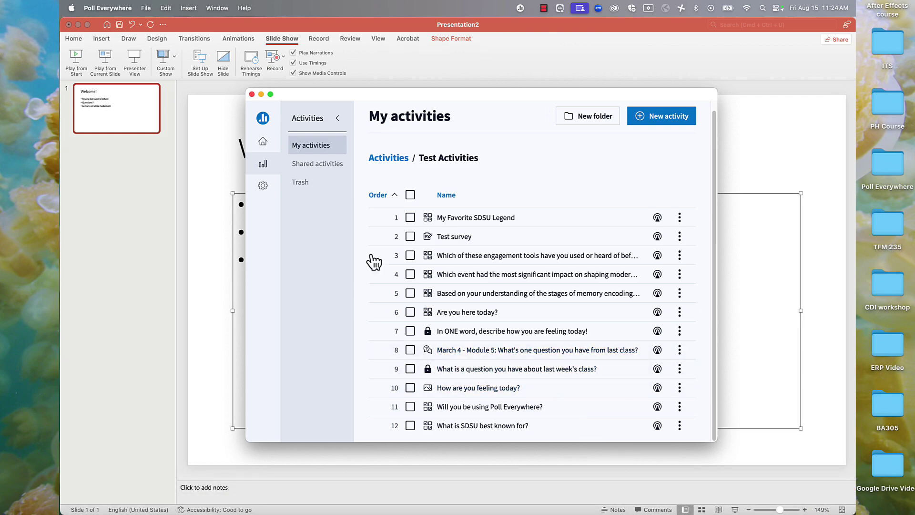
pyautogui.click(410, 217)
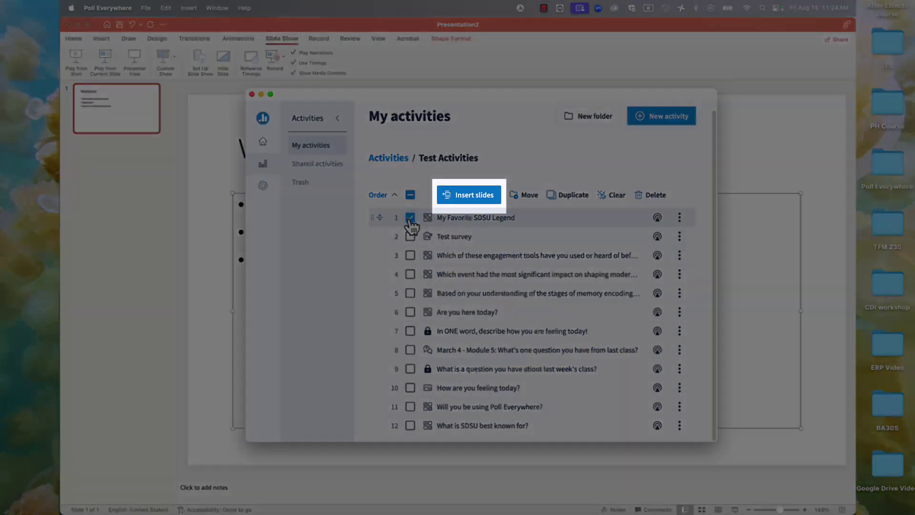
pyautogui.click(462, 197)
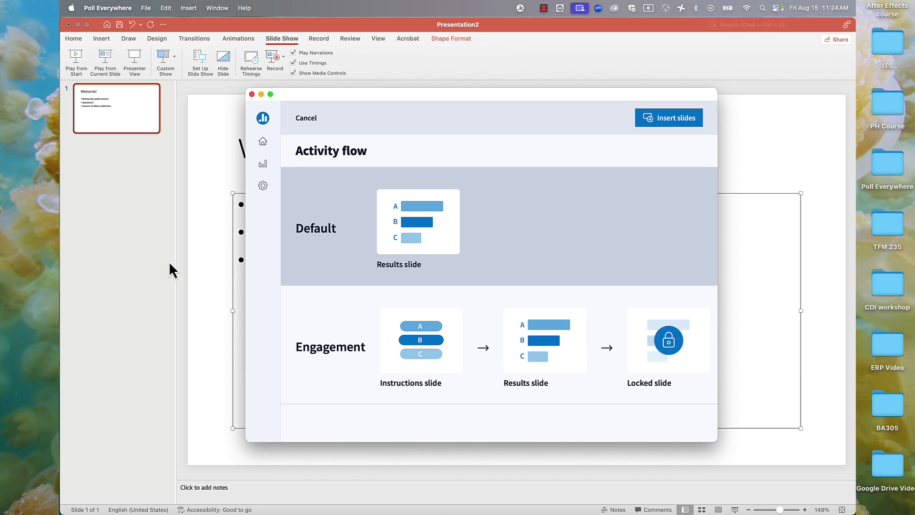
# Add the SDSU Legend poll as slide 2, present it, and show the 50/50 results chart.
pyautogui.click(672, 124)
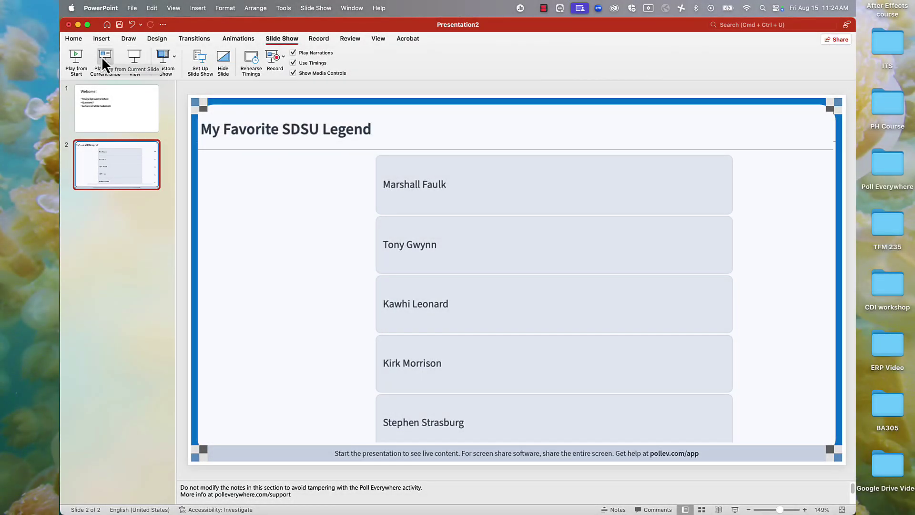
pyautogui.click(102, 56)
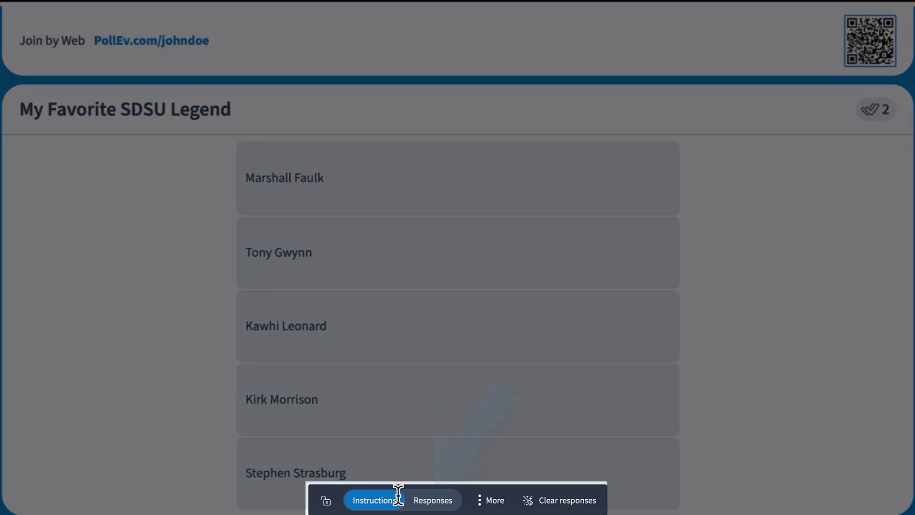
pyautogui.click(424, 502)
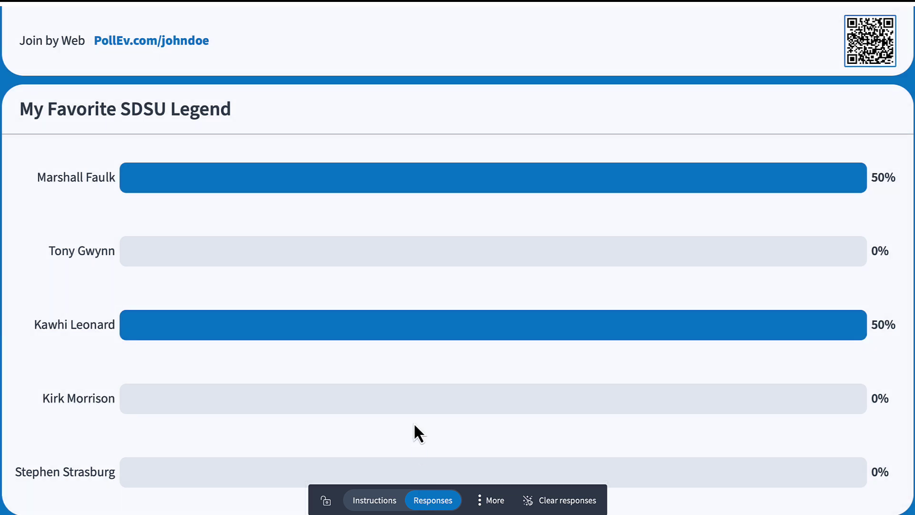
pyautogui.press('Escape')
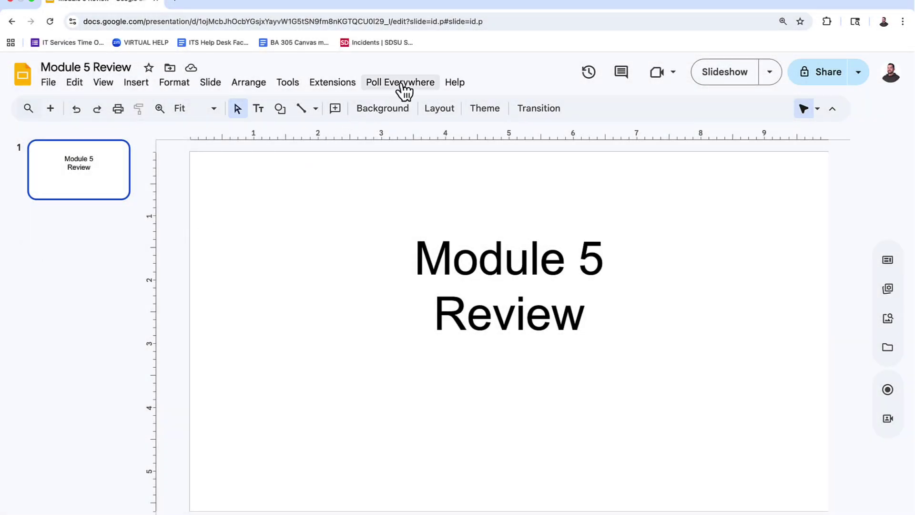
# Pick the My Favorite SDSU Legend activity from Test Activities to insert as slides.
pyautogui.click(399, 82)
pyautogui.moveTo(408, 110)
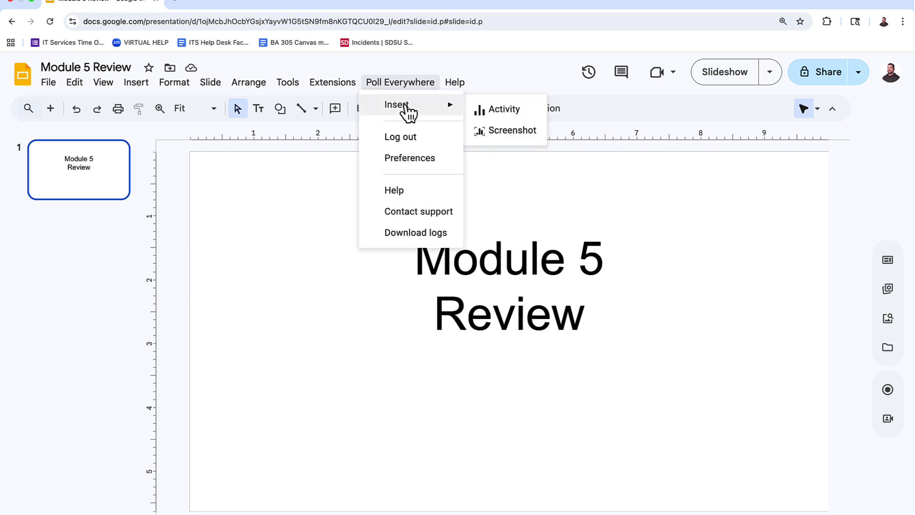
pyautogui.click(506, 111)
pyautogui.click(422, 289)
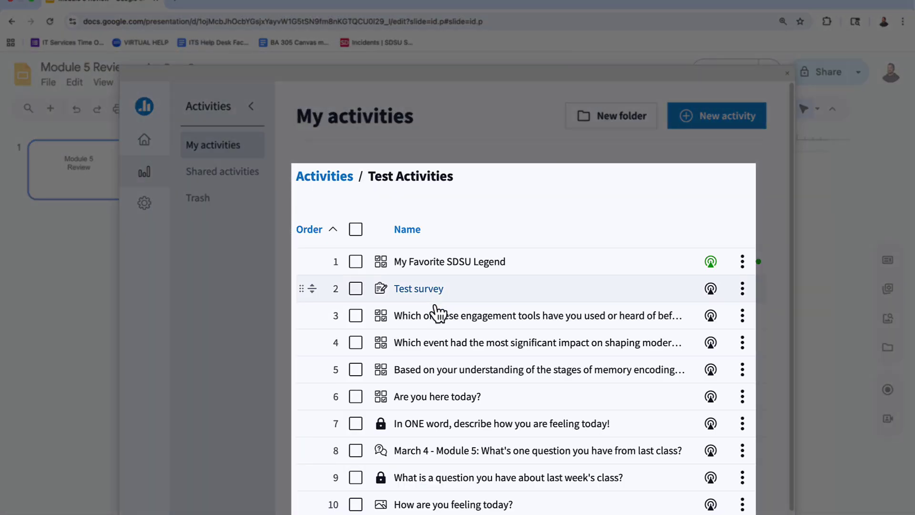
pyautogui.click(423, 271)
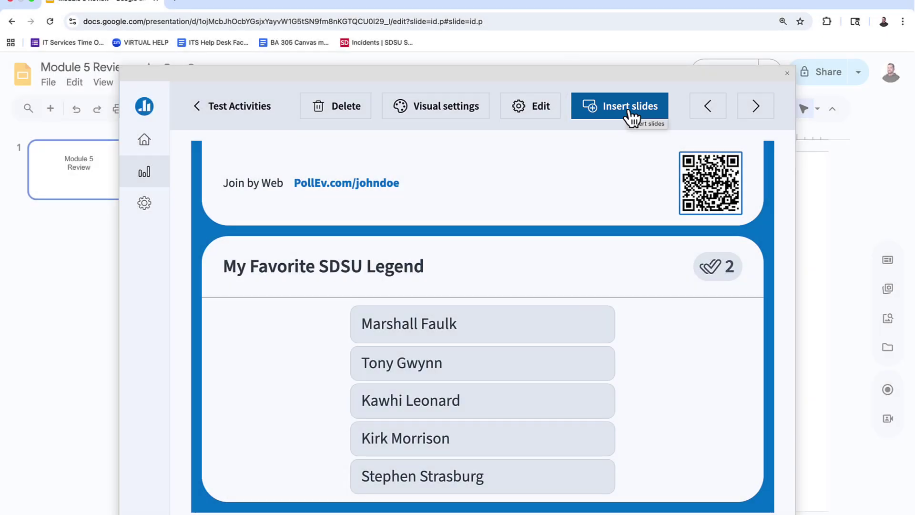
pyautogui.click(631, 113)
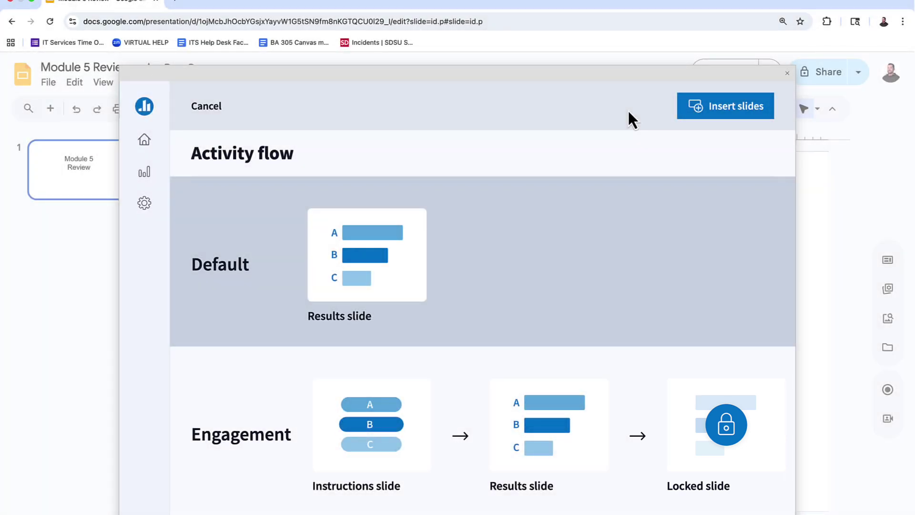
# Insert the SDSU Legend poll as slide 2 and present it full screen.
pyautogui.click(718, 112)
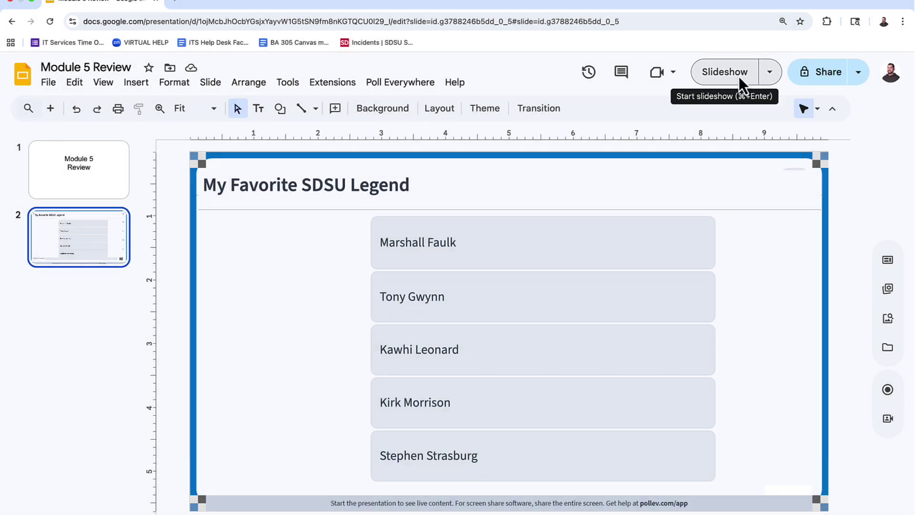
pyautogui.click(738, 78)
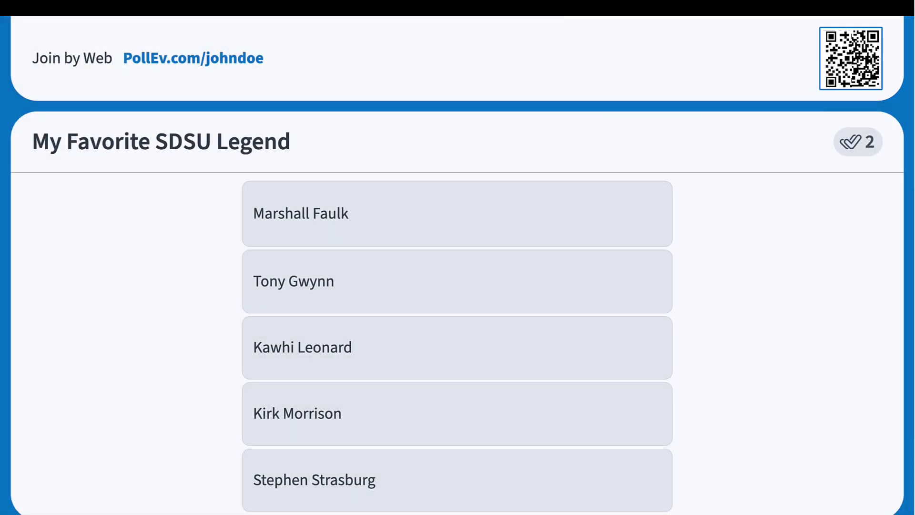
# Show the results chart (50% Marshall Faulk, 50% Kawhi Leonard) and exit the presentation.
pyautogui.moveTo(341, 467)
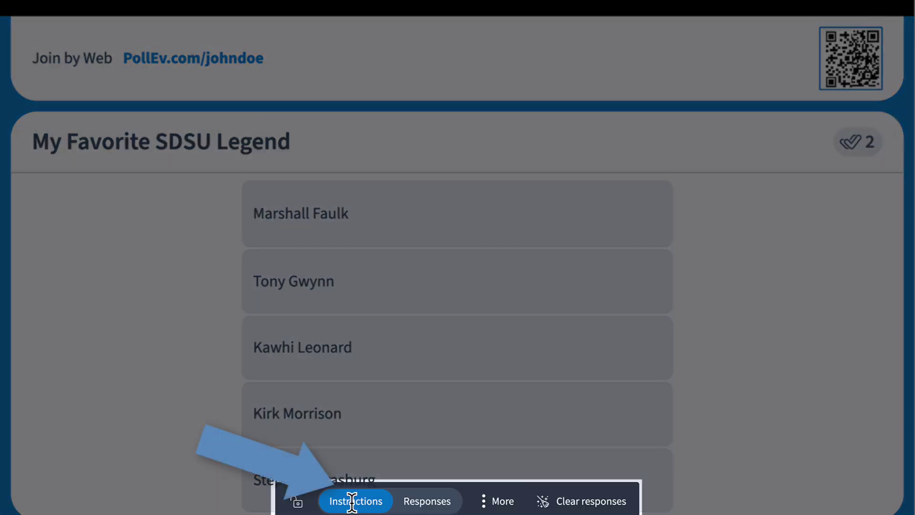
pyautogui.click(417, 505)
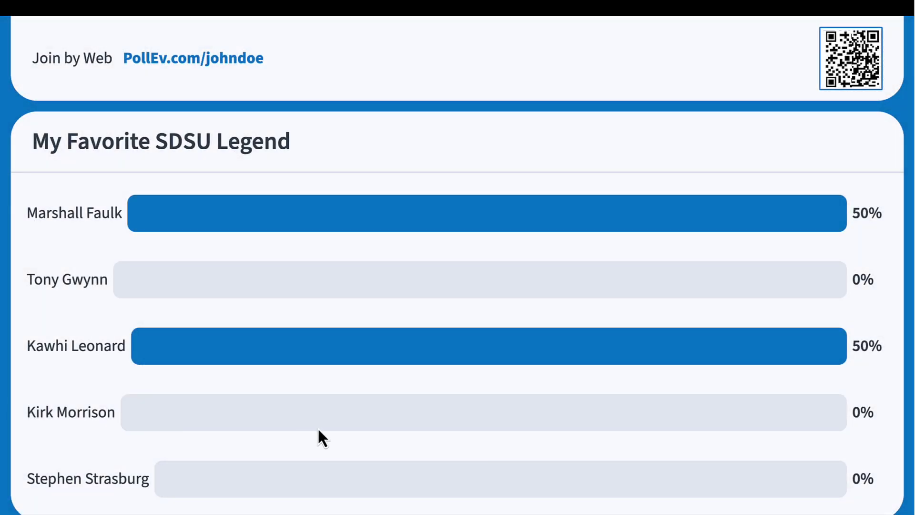
pyautogui.press('Escape')
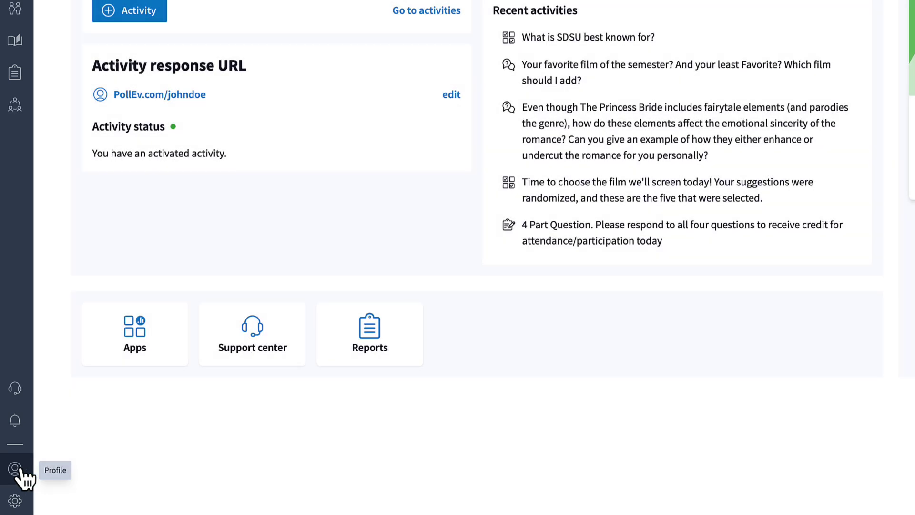
# Open the Poll Everywhere account profile settings.
pyautogui.click(17, 472)
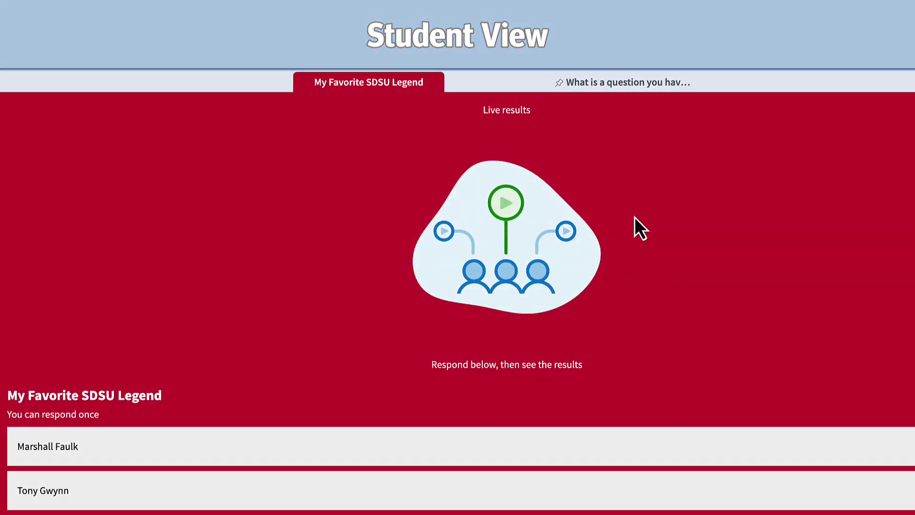
# Switch to the pinned 'What is a question you have…' Q&A poll about last week's class.
pyautogui.click(628, 87)
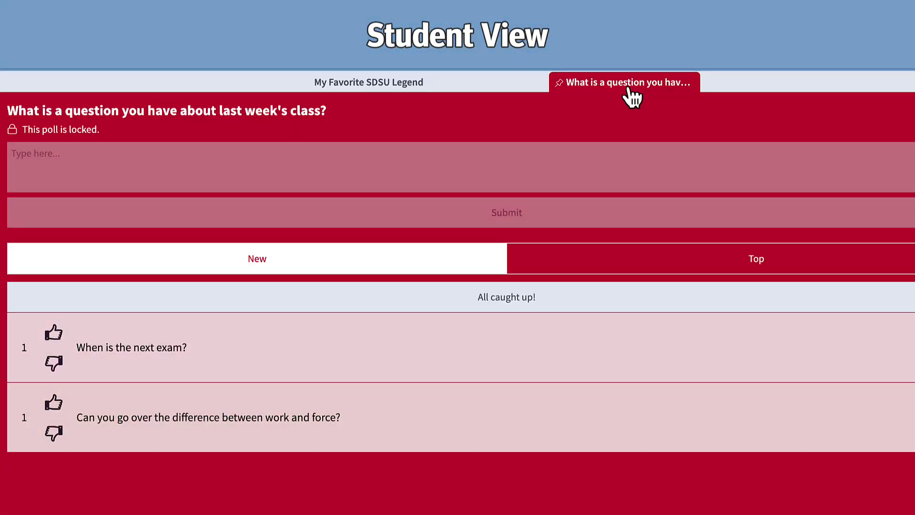